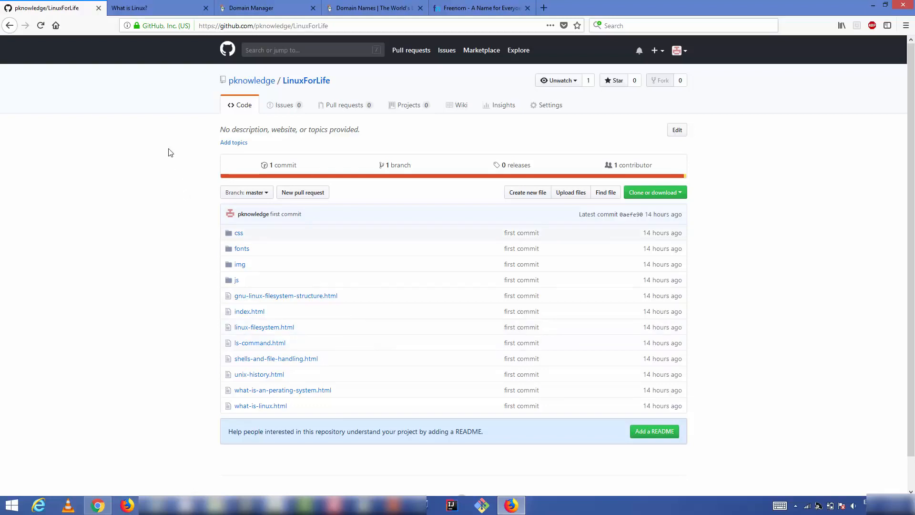
Review the LinuxForLife GitHub repository and its published GitHub Pages site, including the github.io address it is served from.
{"action": "left_click", "coordinate": [155, 6]}
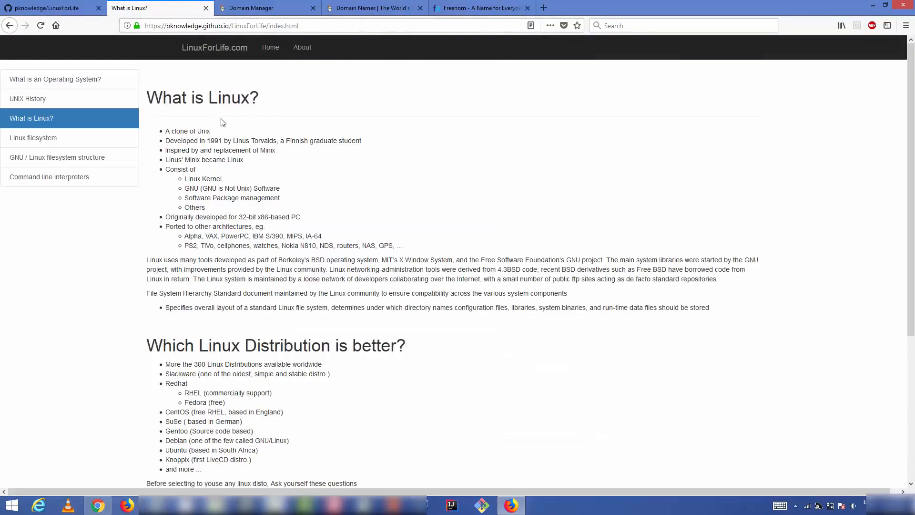
{"action": "left_click", "coordinate": [67, 7]}
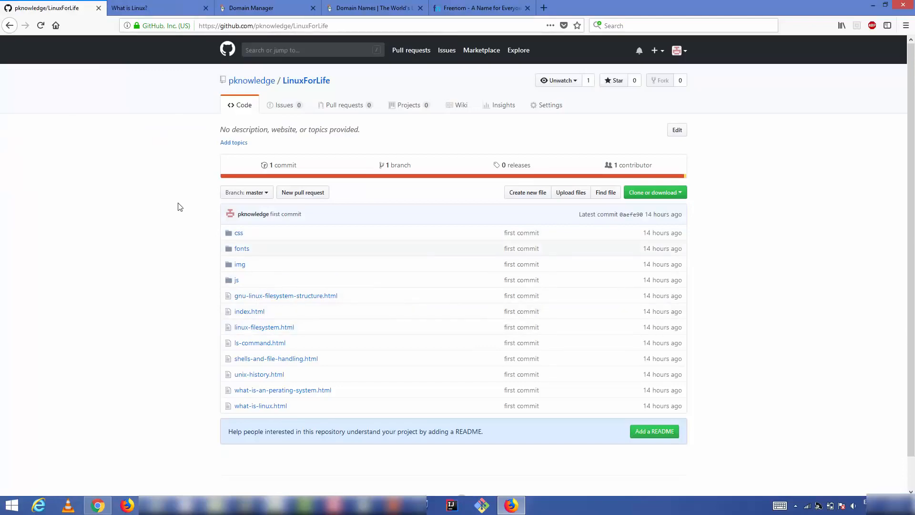
{"action": "left_click", "coordinate": [159, 8]}
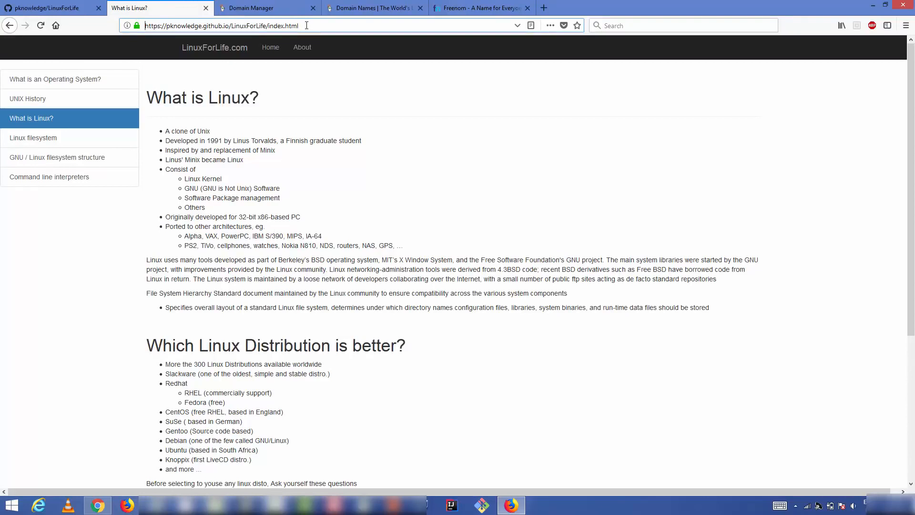
{"action": "left_click", "coordinate": [305, 64]}
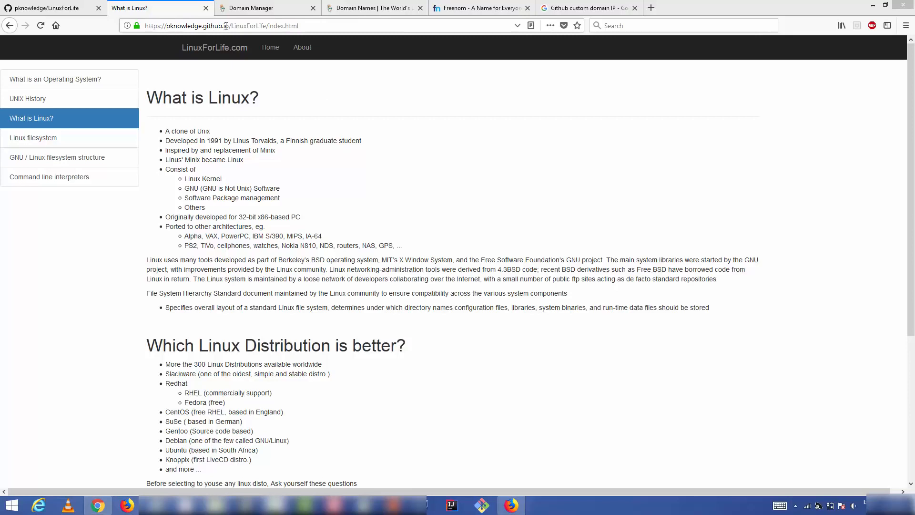
{"action": "left_click", "coordinate": [231, 84]}
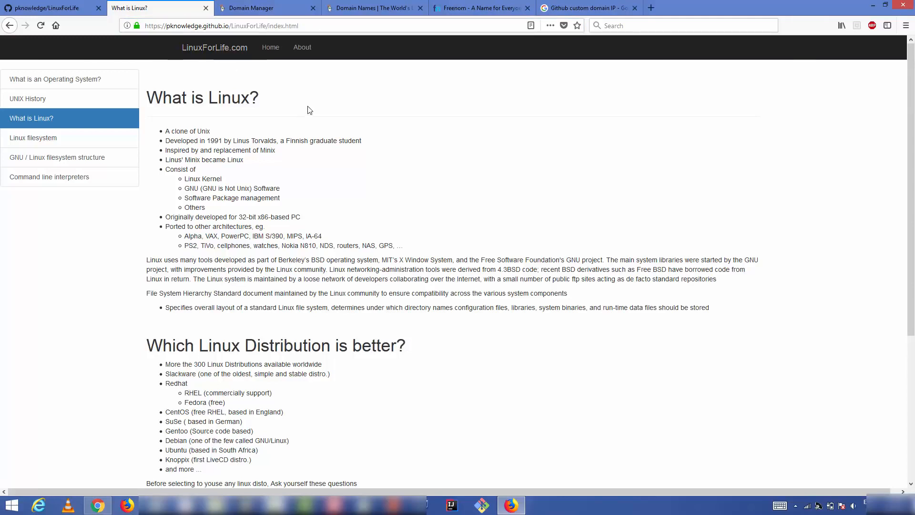
View the GoDaddy home page, switch to Freenom and check the availability of the domain name linuxforlife.
{"action": "left_click", "coordinate": [348, 9]}
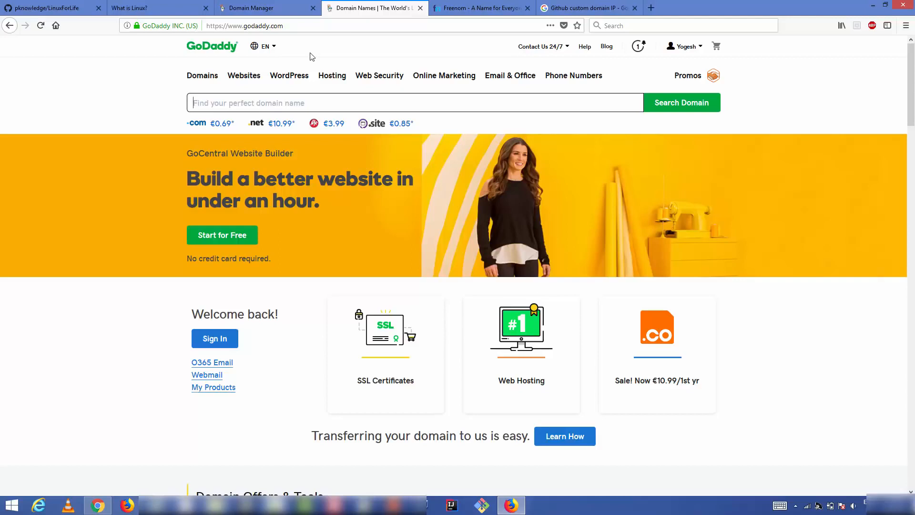
{"action": "left_click", "coordinate": [266, 103]}
{"action": "left_click", "coordinate": [462, 10]}
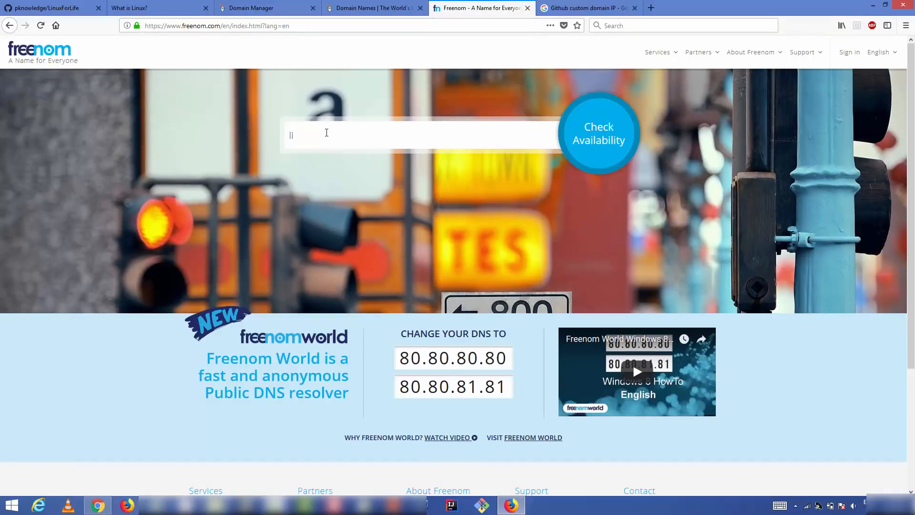
{"action": "type", "text": "nuxforlife"}
{"action": "key", "text": "Return"}
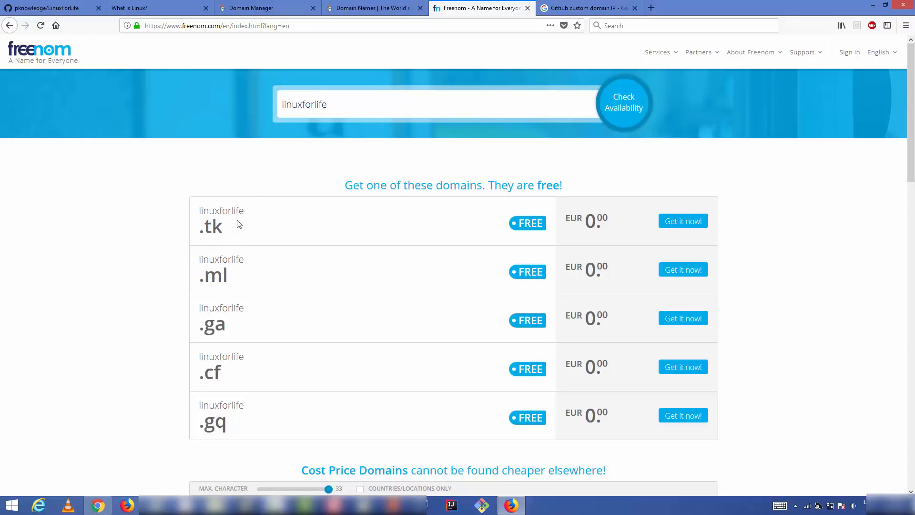
Add the free linuxforlife.tk domain to the cart, go to checkout and view the available registration periods.
{"action": "left_click", "coordinate": [680, 226]}
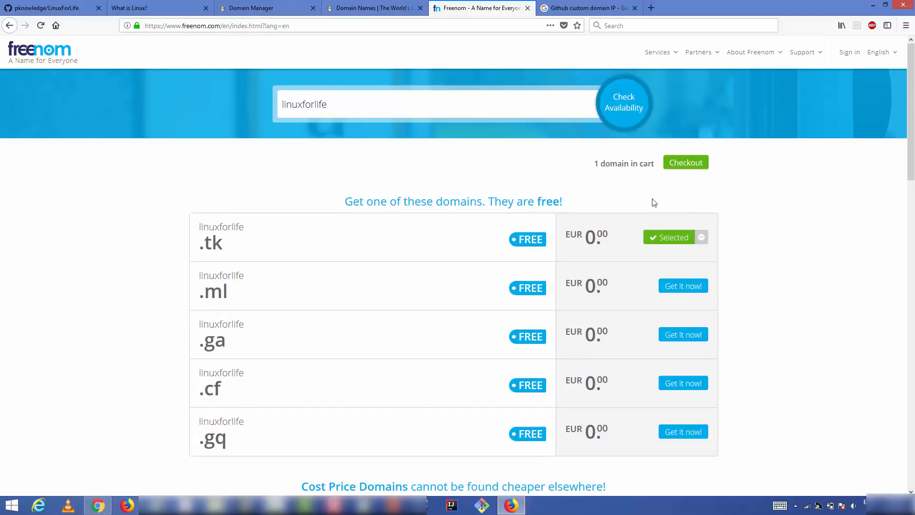
{"action": "left_click", "coordinate": [679, 171]}
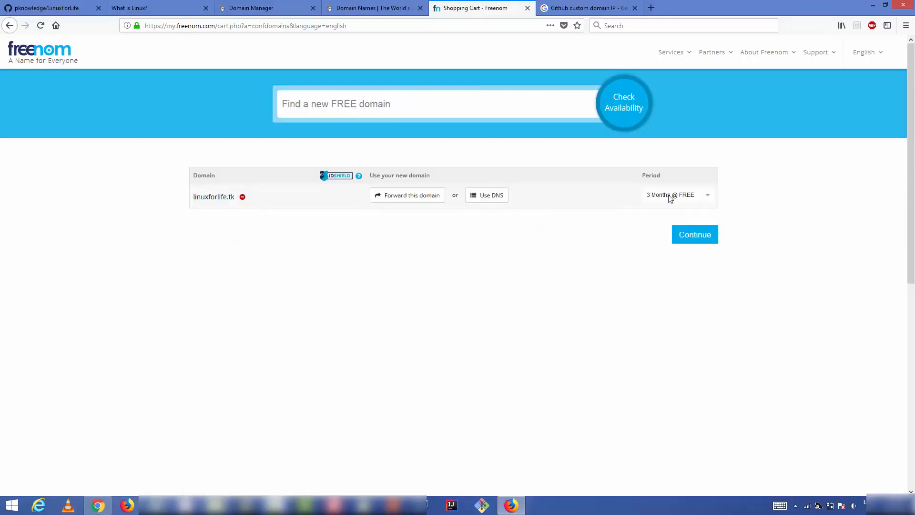
{"action": "left_click", "coordinate": [670, 199]}
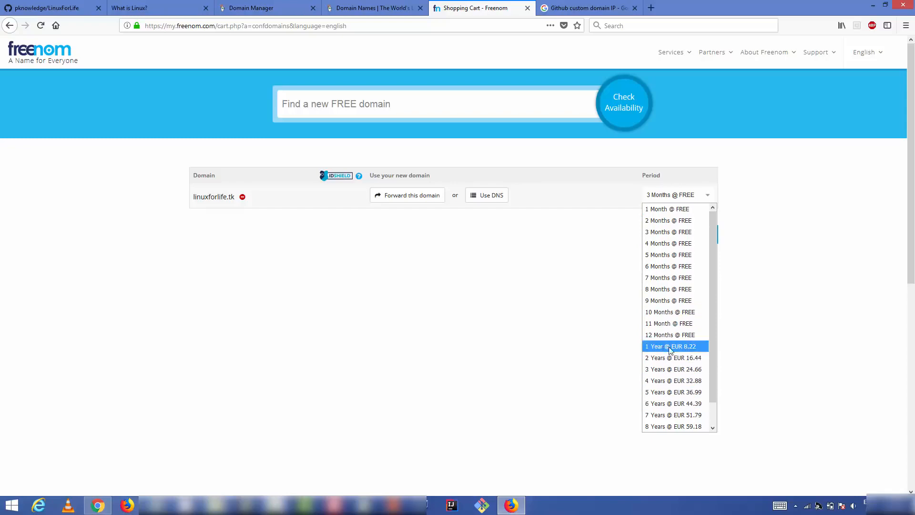
{"action": "left_click", "coordinate": [549, 189]}
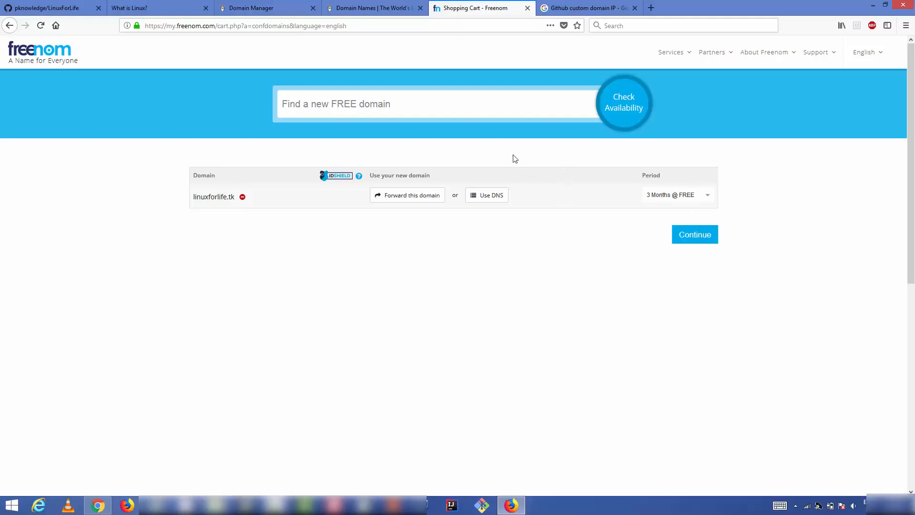
View the linuxforlife.com DNS records, and find the A record IP addresses in GitHub Help's article on setting up an apex domain.
{"action": "left_click", "coordinate": [262, 11]}
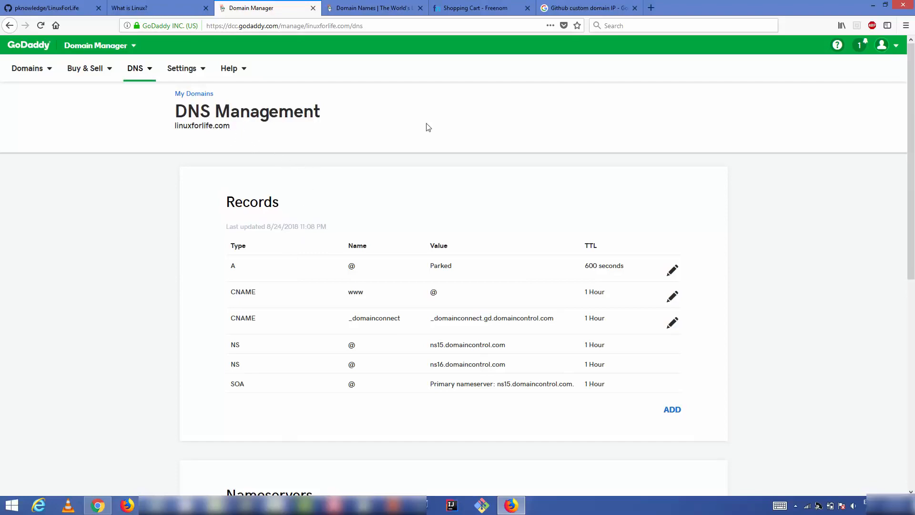
{"action": "left_click", "coordinate": [568, 7]}
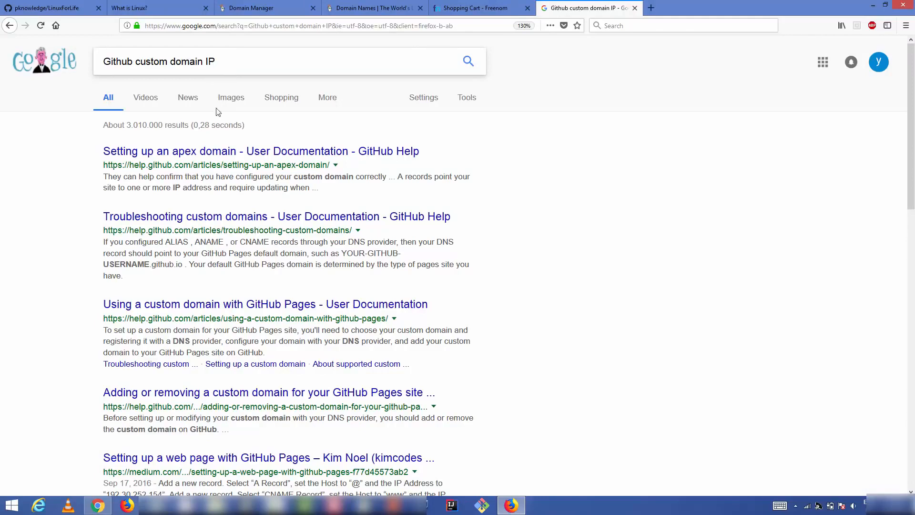
{"action": "left_click", "coordinate": [238, 151]}
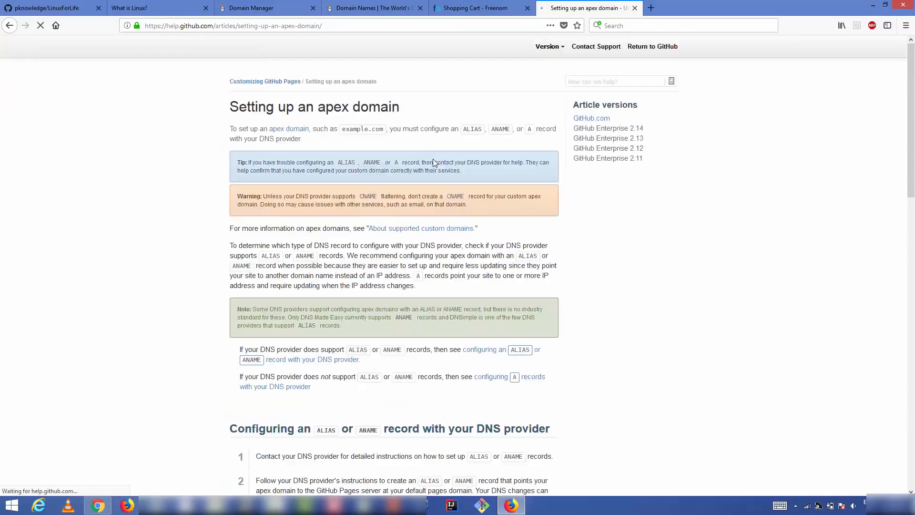
{"action": "scroll", "coordinate": [359, 174], "scroll_direction": "down", "scroll_amount": 5}
{"action": "scroll", "coordinate": [359, 174], "scroll_direction": "down", "scroll_amount": 18}
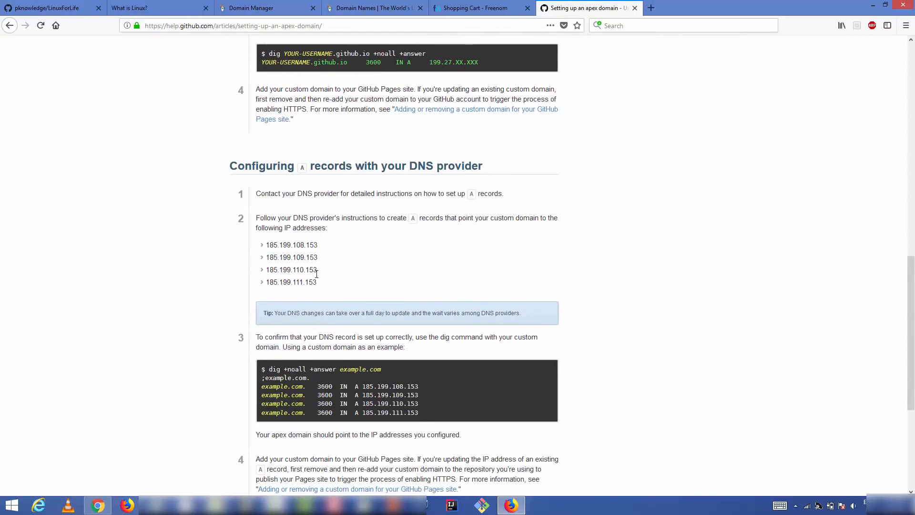
{"action": "left_click_drag", "start_coordinate": [325, 285], "coordinate": [271, 241]}
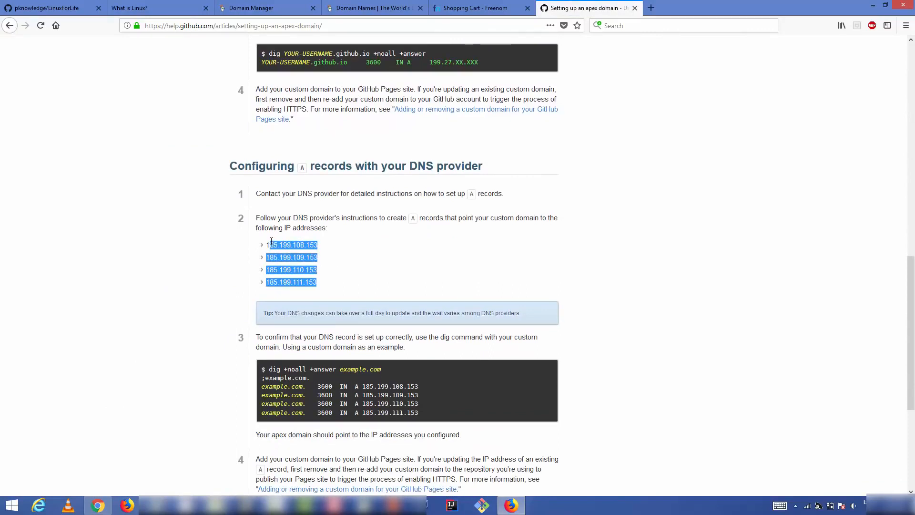
Copy the first GitHub IP address, 185.199.108.153, and save it as the target of linuxforlife.com's existing A record in GoDaddy.
{"action": "left_click_drag", "start_coordinate": [336, 247], "coordinate": [268, 245]}
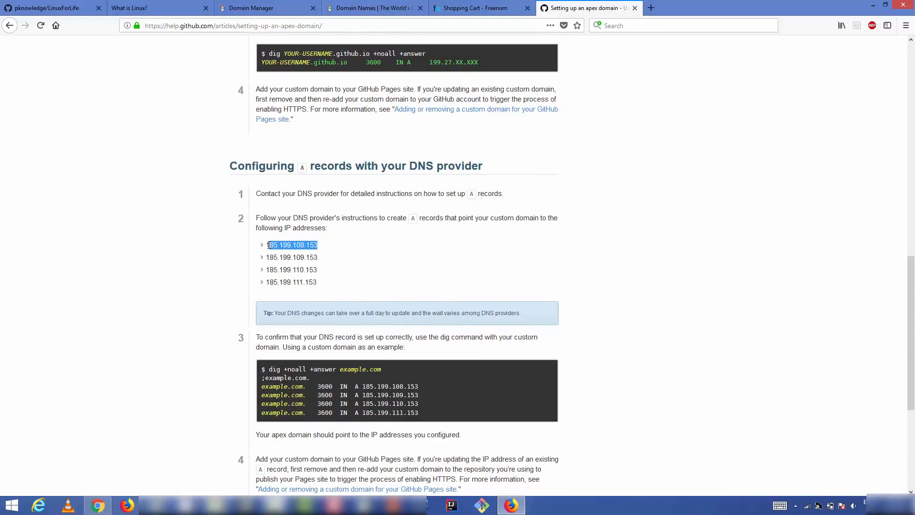
{"action": "left_click", "coordinate": [317, 246]}
{"action": "left_click_drag", "start_coordinate": [318, 247], "coordinate": [268, 243]}
{"action": "key", "text": "ctrl+c"}
{"action": "left_click", "coordinate": [269, 12]}
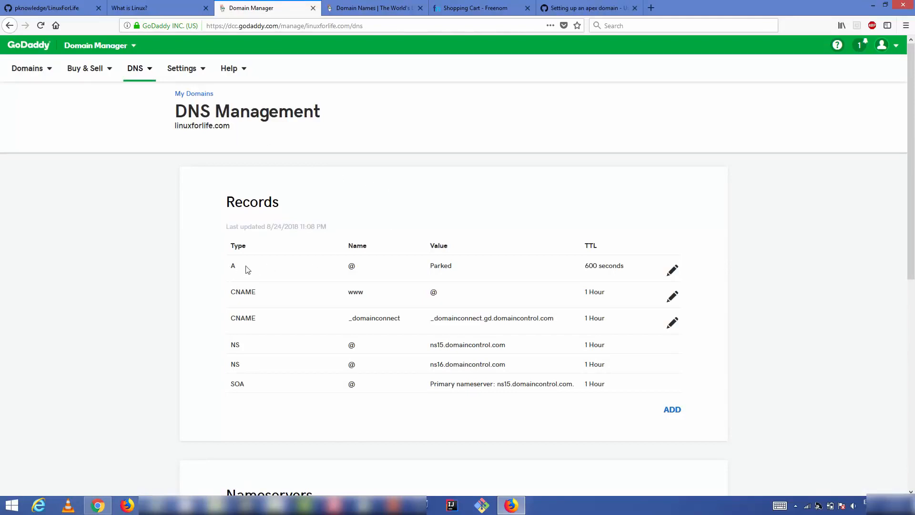
{"action": "left_click", "coordinate": [674, 273]}
{"action": "scroll", "coordinate": [478, 323], "scroll_direction": "down", "scroll_amount": 2}
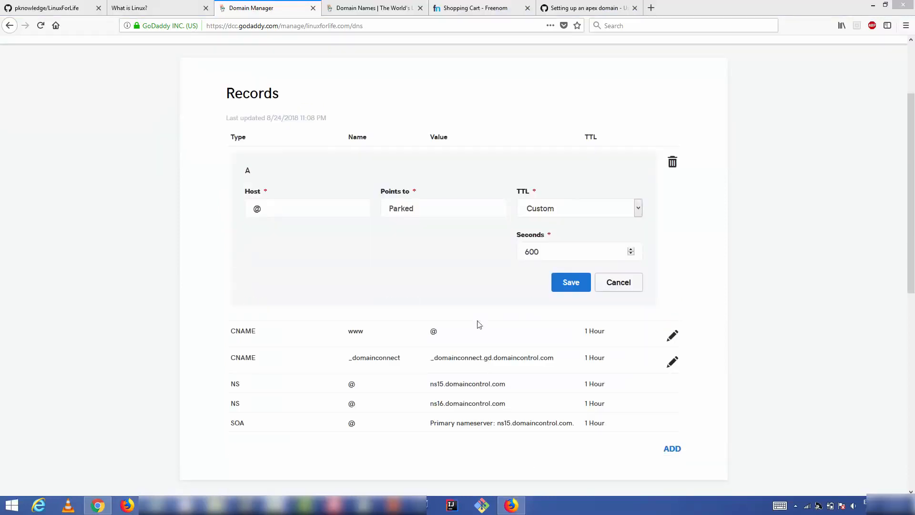
{"action": "left_click", "coordinate": [429, 208]}
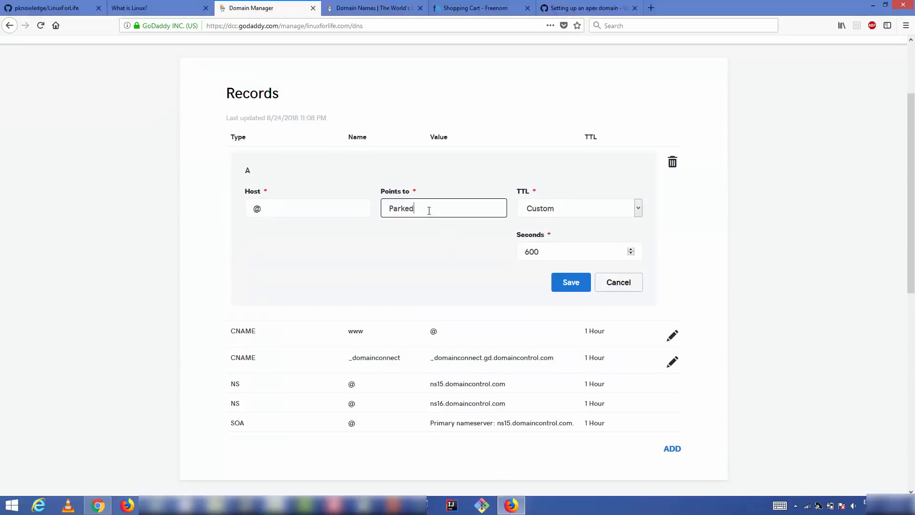
{"action": "left_click_drag", "start_coordinate": [429, 208], "coordinate": [381, 207]}
{"action": "key", "text": "ctrl+v"}
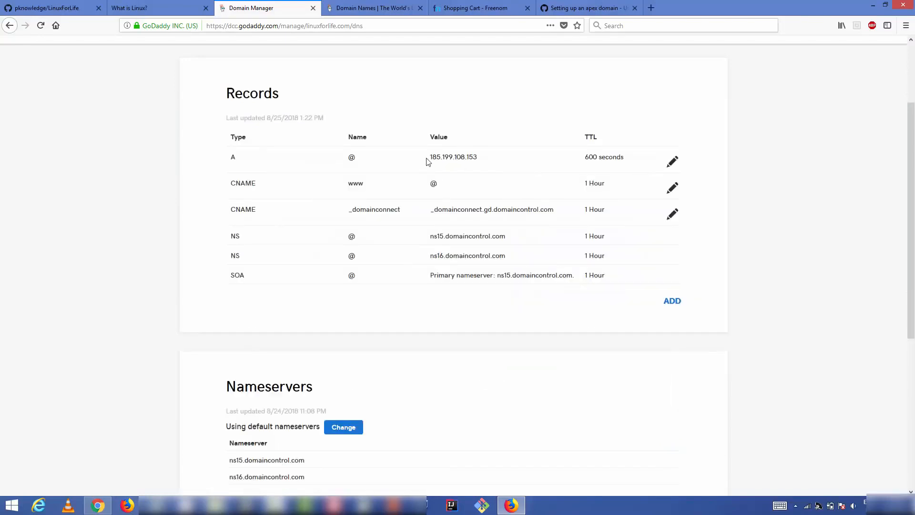
Copy the second IP address, 185.199.109.153, from the GitHub Help article and return to the GoDaddy DNS records.
{"action": "left_click", "coordinate": [564, 8]}
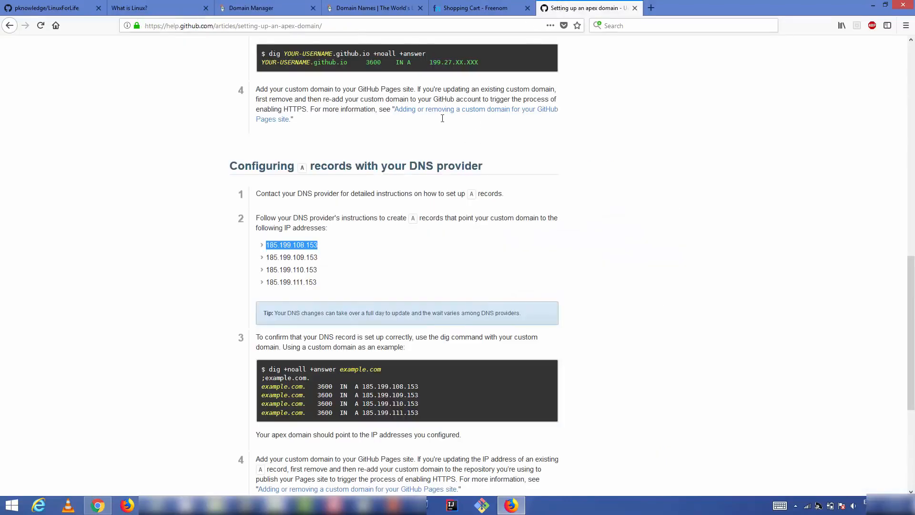
{"action": "left_click_drag", "start_coordinate": [322, 259], "coordinate": [265, 258]}
{"action": "key", "text": "ctrl+c"}
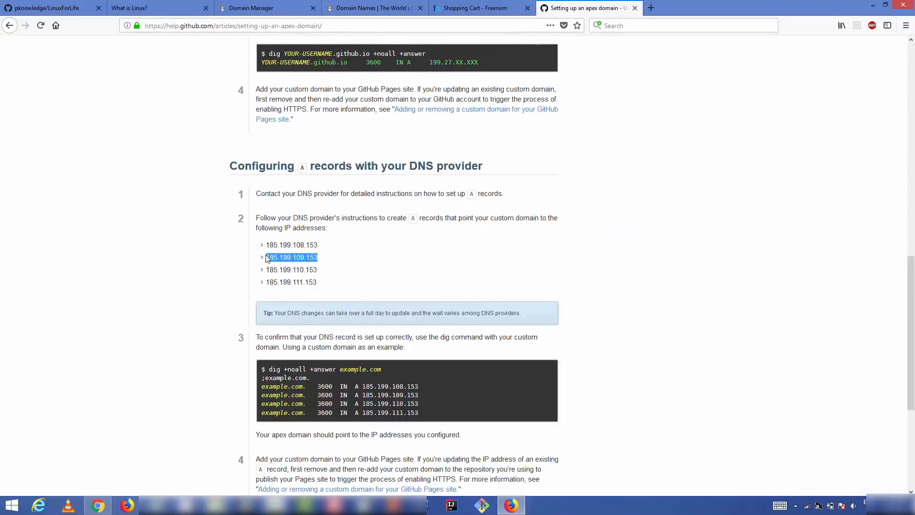
{"action": "left_click", "coordinate": [267, 7]}
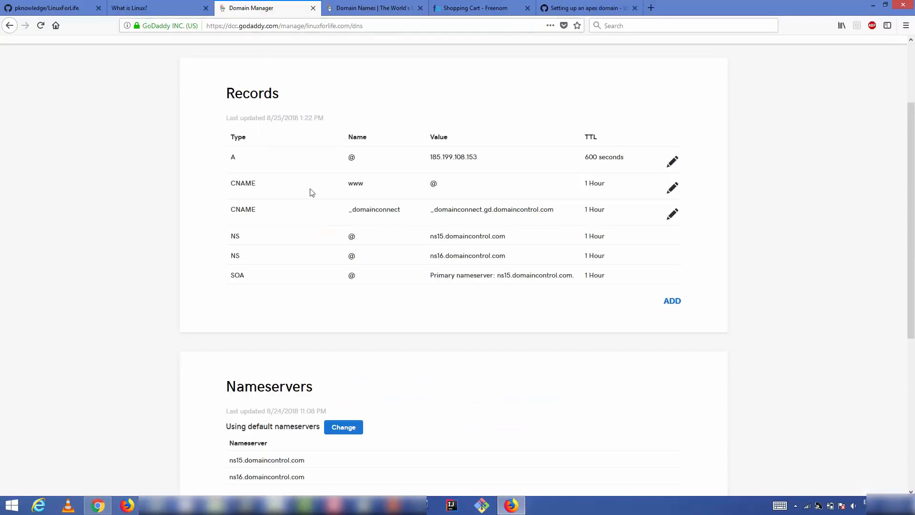
Start a new DNS record of type A with a custom TTL of 600 seconds.
{"action": "left_click", "coordinate": [671, 301]}
{"action": "left_click", "coordinate": [365, 326]}
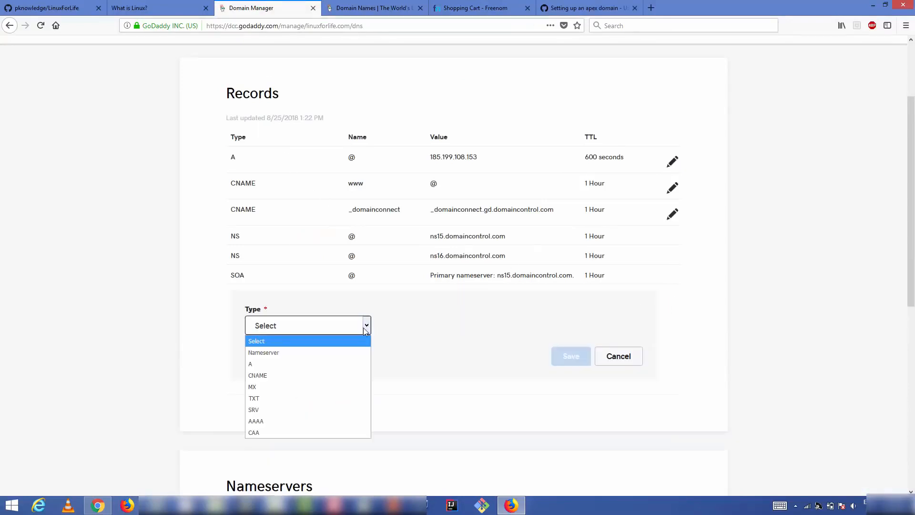
{"action": "left_click", "coordinate": [289, 370]}
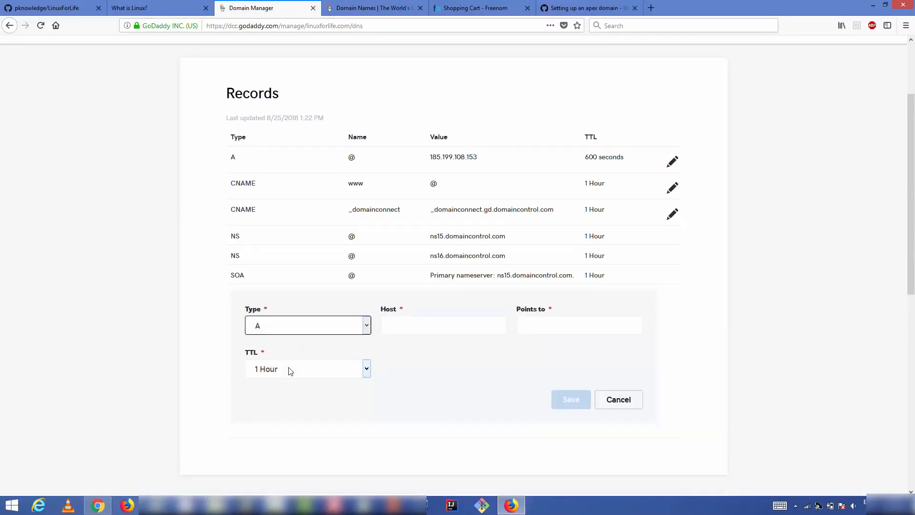
{"action": "left_click", "coordinate": [294, 371]}
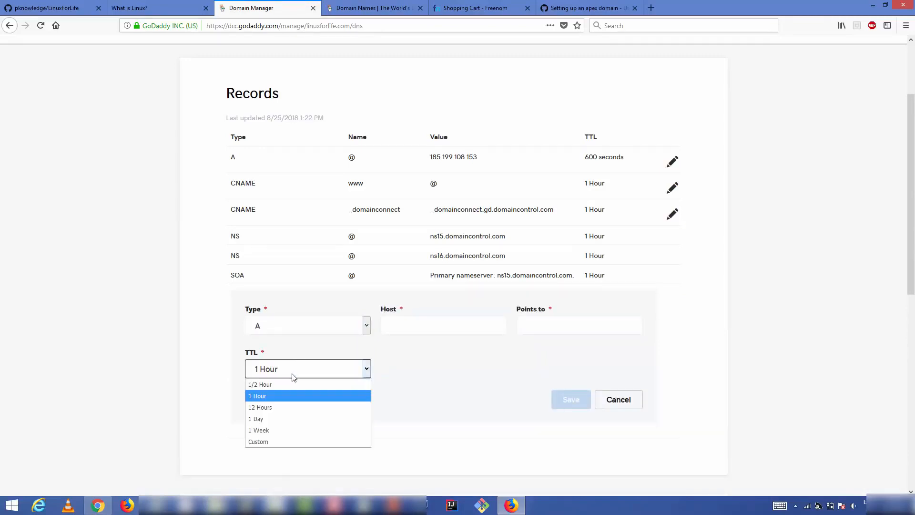
{"action": "left_click", "coordinate": [279, 441]}
{"action": "left_click_drag", "start_coordinate": [420, 369], "coordinate": [377, 370]}
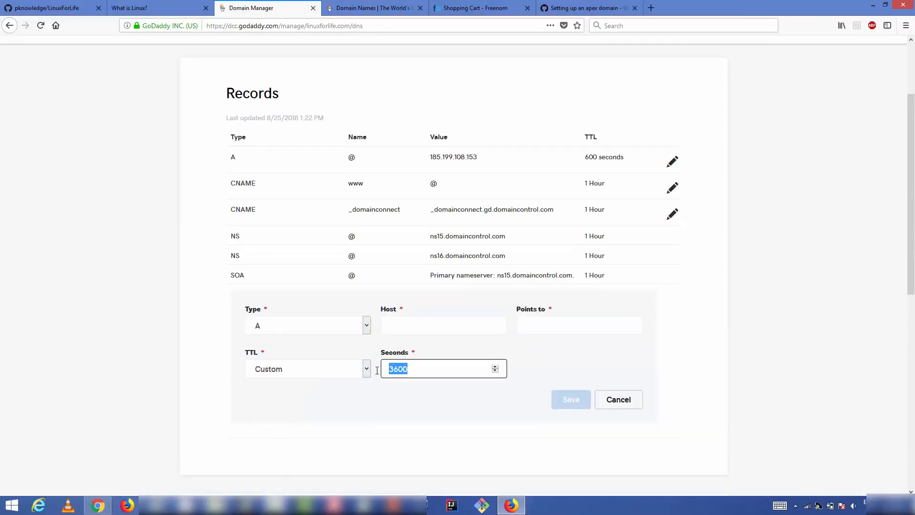
{"action": "type", "text": "6000"}
{"action": "key", "text": "BackSpace"}
Set the new A record's host to @, point it to 185.199.109.153 and save it.
{"action": "left_click", "coordinate": [408, 323]}
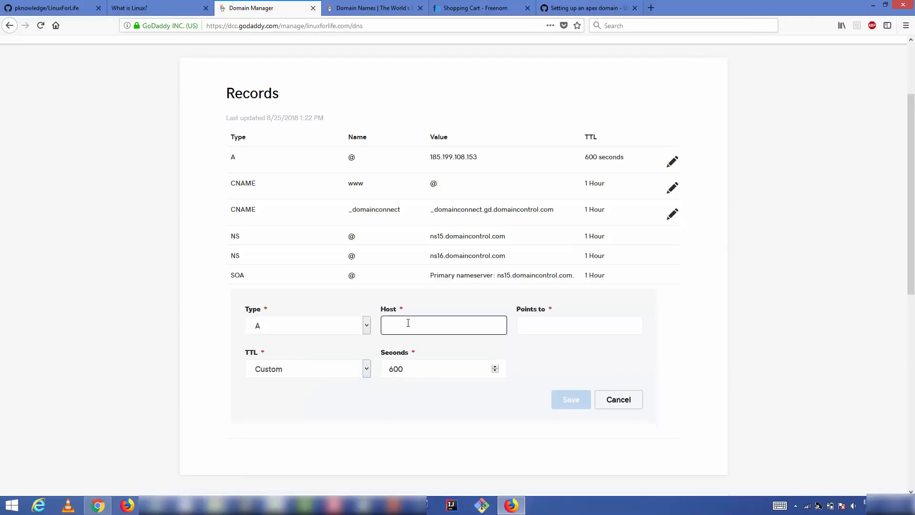
{"action": "type", "text": "@"}
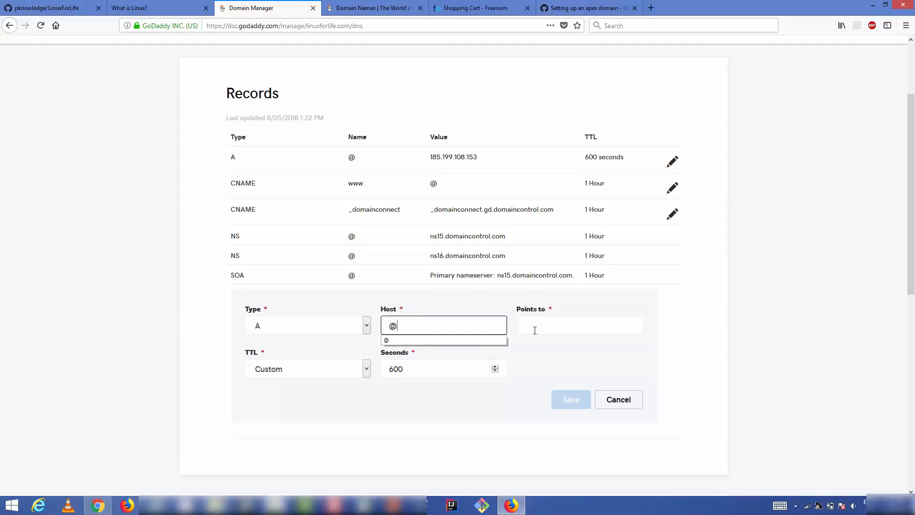
{"action": "left_click", "coordinate": [539, 330]}
{"action": "key", "text": "ctrl+v"}
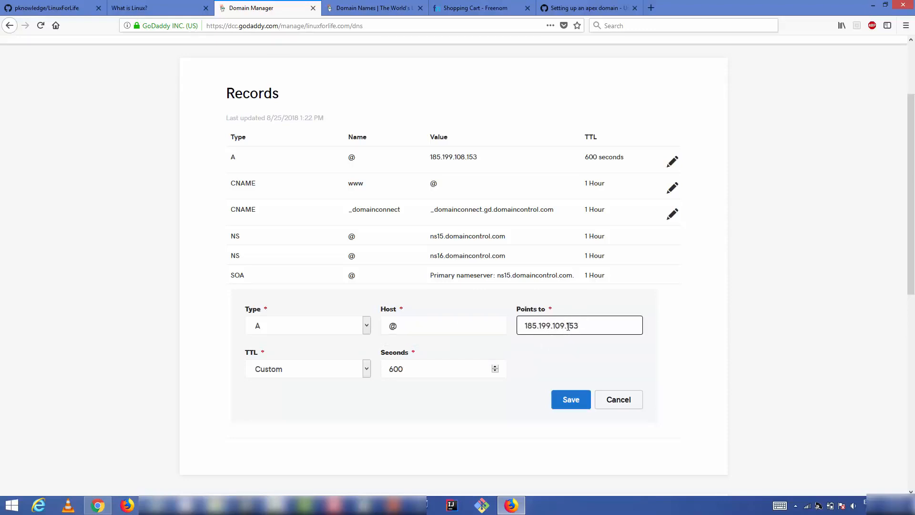
{"action": "left_click", "coordinate": [570, 402]}
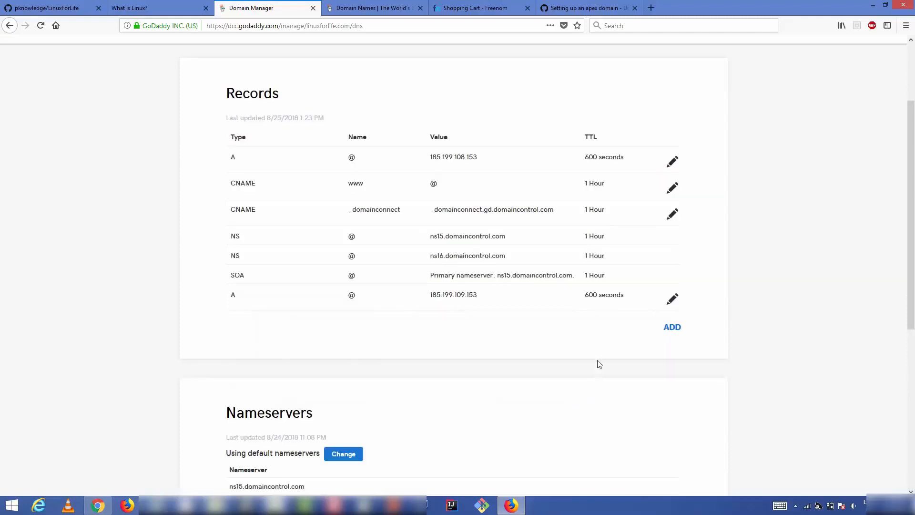
Start another DNS record of type A with host @ and a custom TTL of 600 seconds.
{"action": "left_click", "coordinate": [672, 327]}
{"action": "left_click", "coordinate": [367, 351]}
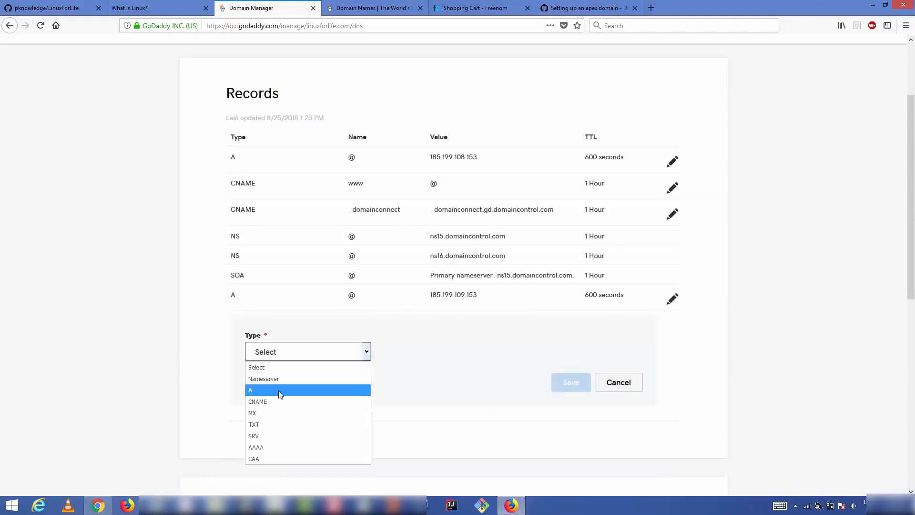
{"action": "left_click", "coordinate": [279, 390]}
{"action": "left_click", "coordinate": [422, 351]}
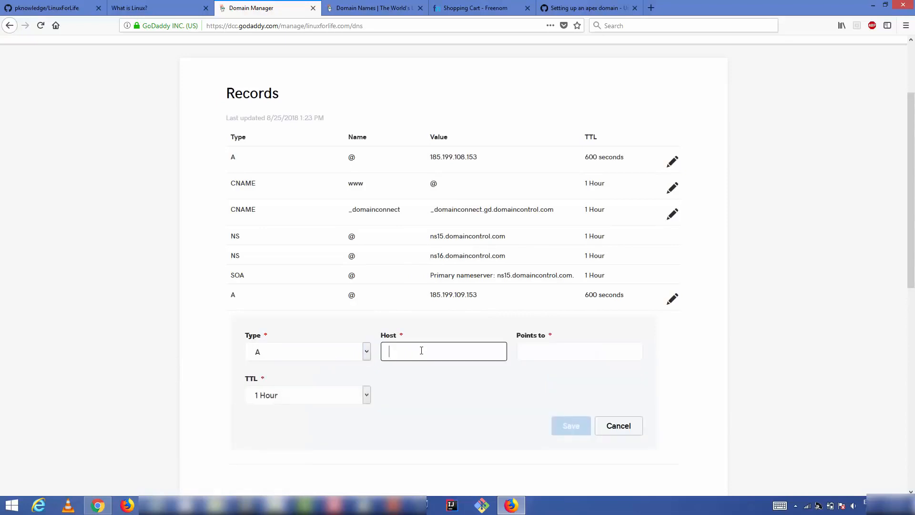
{"action": "type", "text": "@"}
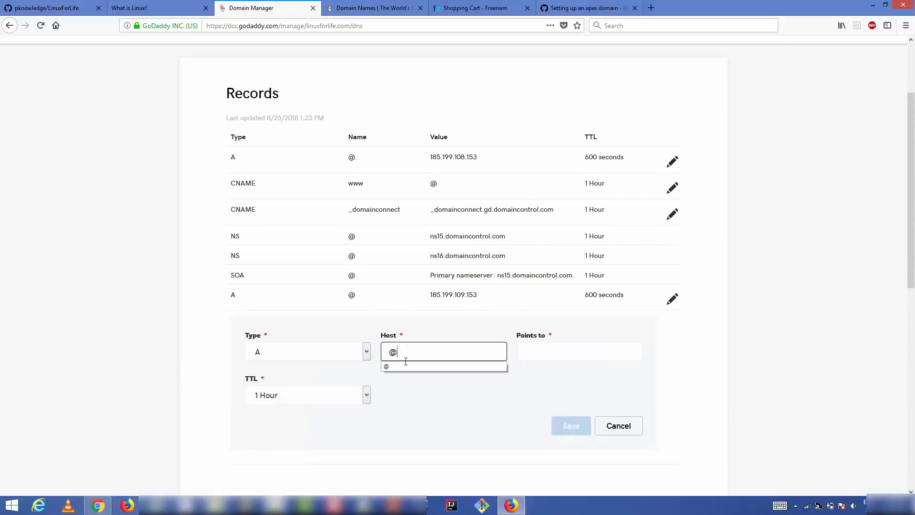
{"action": "left_click", "coordinate": [367, 399]}
{"action": "left_click", "coordinate": [303, 466]}
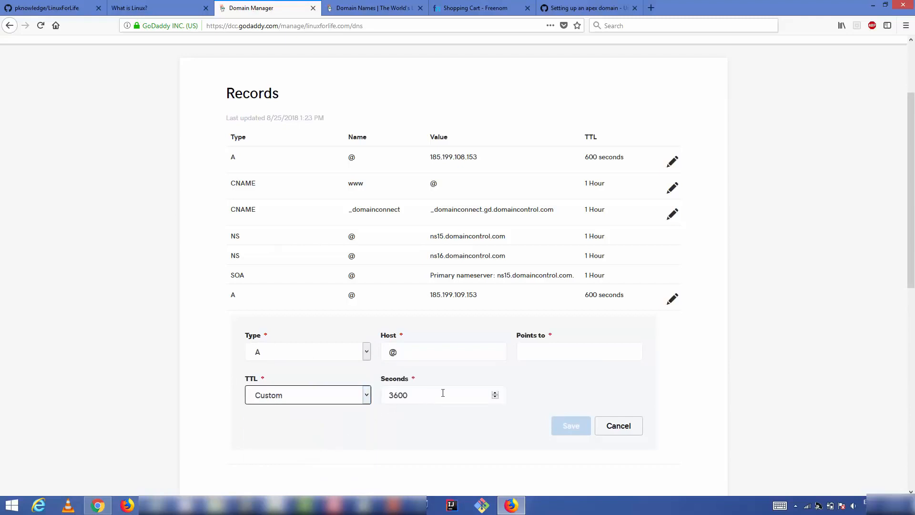
{"action": "double_click", "coordinate": [442, 393]}
{"action": "type", "text": "6"}
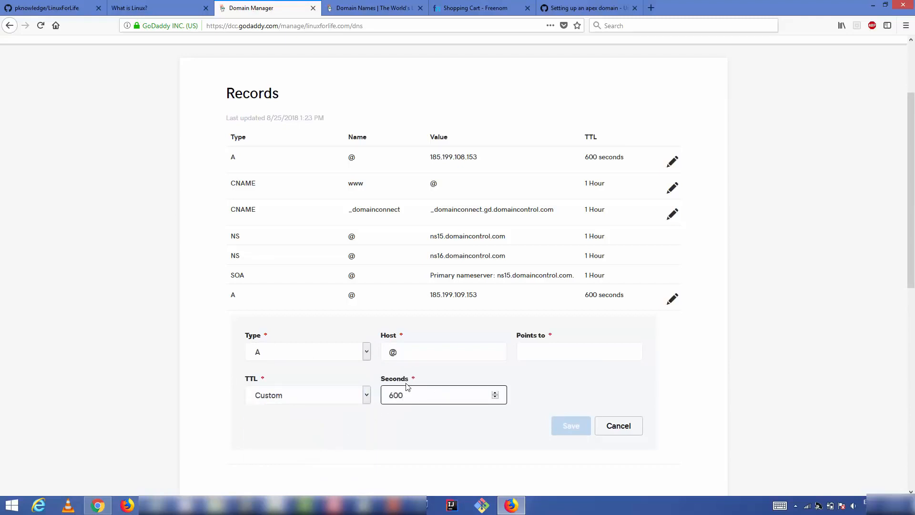
Copy the third IP address, 185.199.110.153, from the GitHub Help article and save it as the new A record's target.
{"action": "left_click", "coordinate": [586, 7]}
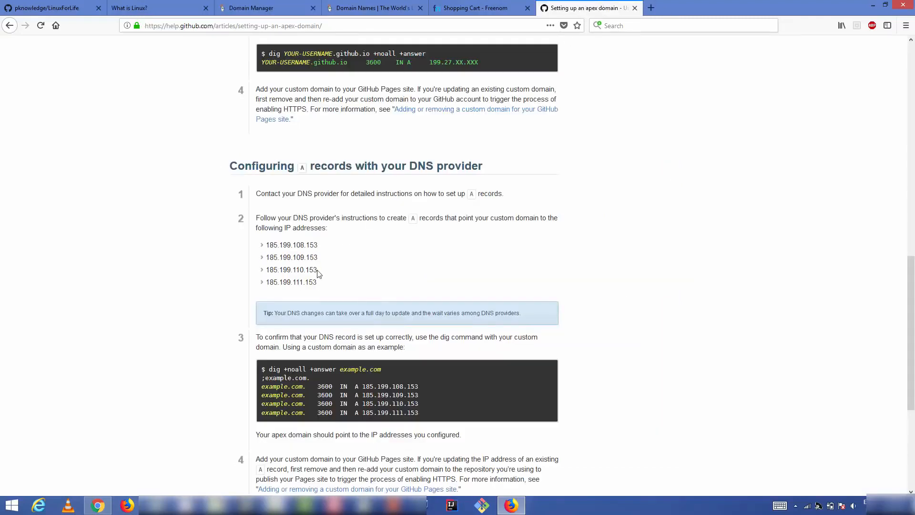
{"action": "left_click_drag", "start_coordinate": [317, 271], "coordinate": [274, 266]}
{"action": "key", "text": "ctrl+c"}
{"action": "left_click", "coordinate": [257, 8]}
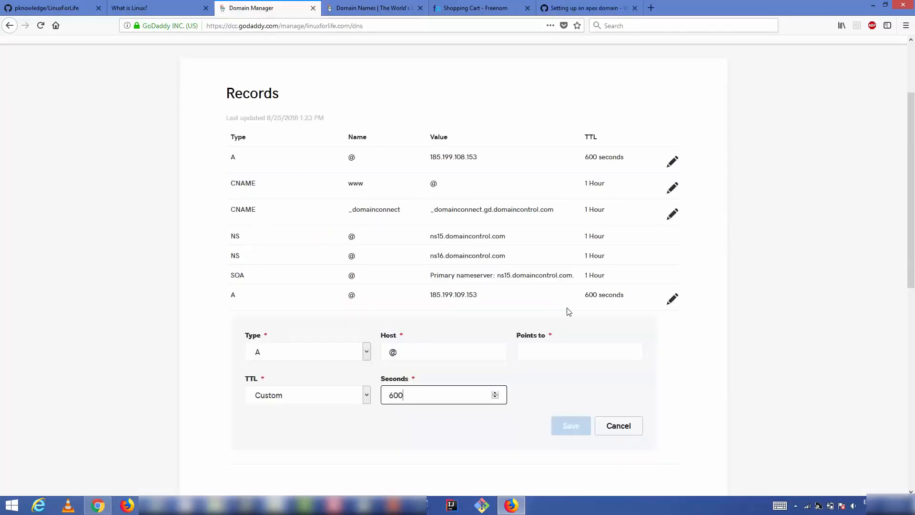
{"action": "left_click", "coordinate": [585, 353]}
{"action": "key", "text": "ctrl+v"}
{"action": "left_click", "coordinate": [572, 425]}
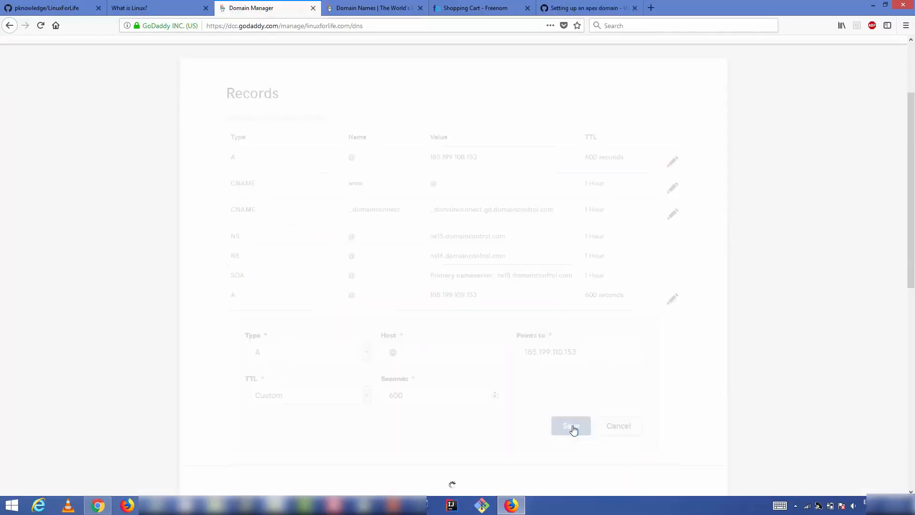
Begin one more A record below the 185.199.110.153 entry, with host @ and a custom TTL of 600 seconds.
{"action": "left_click", "coordinate": [667, 355]}
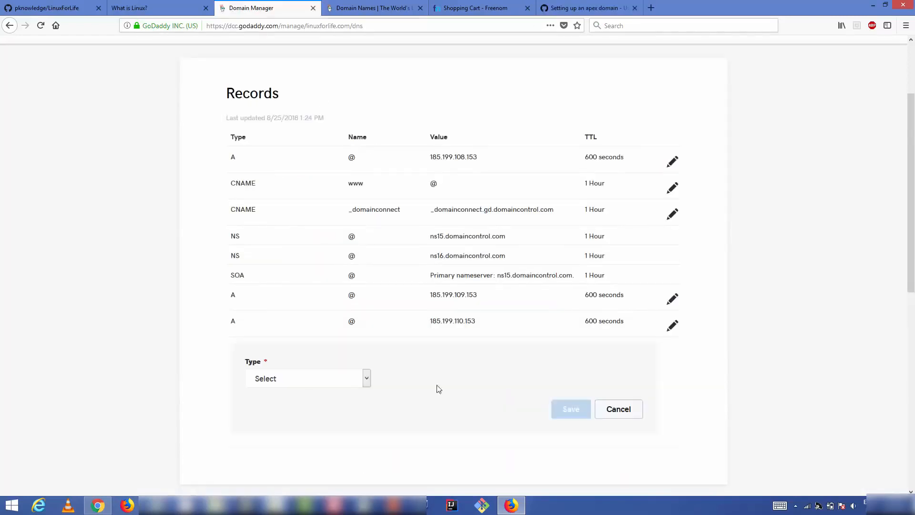
{"action": "left_click", "coordinate": [367, 379]}
{"action": "left_click", "coordinate": [320, 416]}
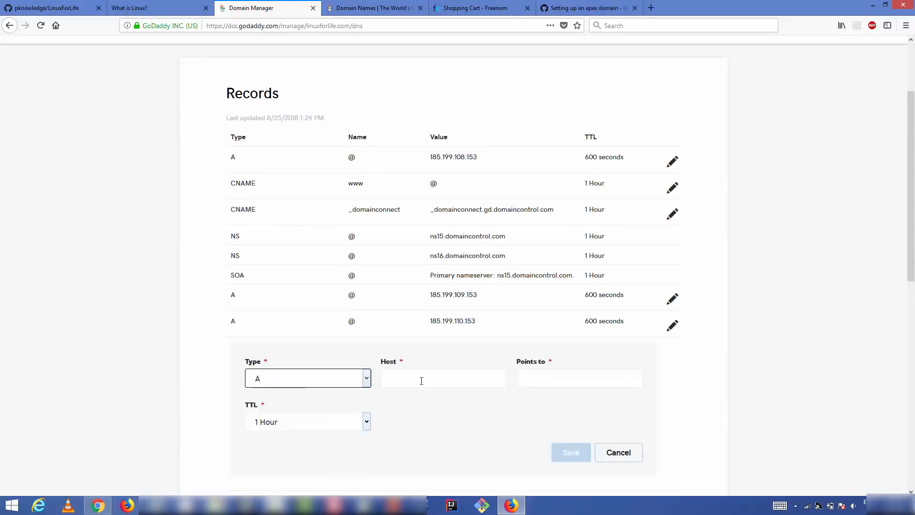
{"action": "left_click", "coordinate": [422, 380]}
{"action": "type", "text": "@"}
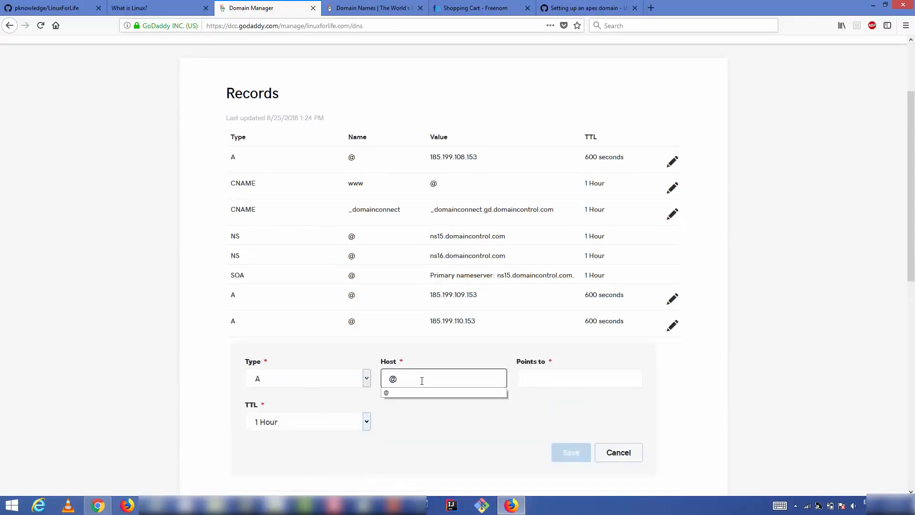
{"action": "left_click", "coordinate": [367, 422]}
{"action": "left_click", "coordinate": [309, 411]}
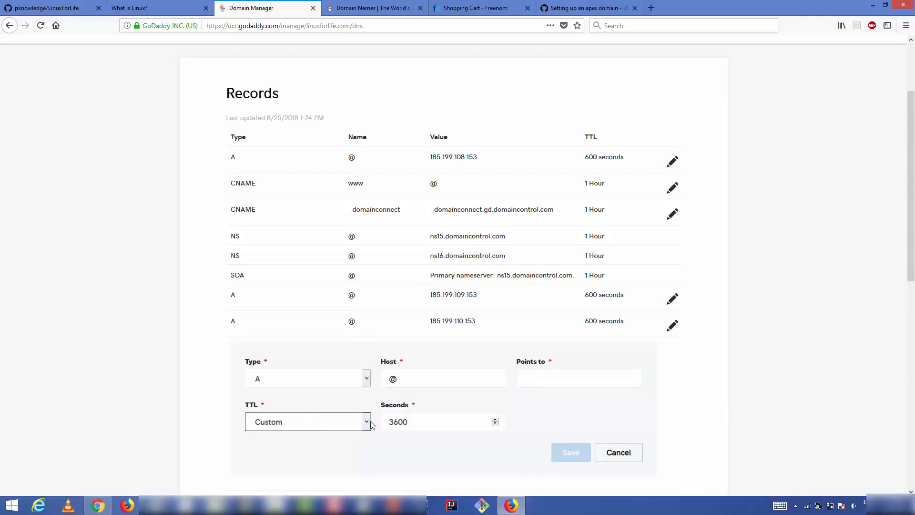
{"action": "double_click", "coordinate": [416, 425]}
{"action": "type", "text": "600"}
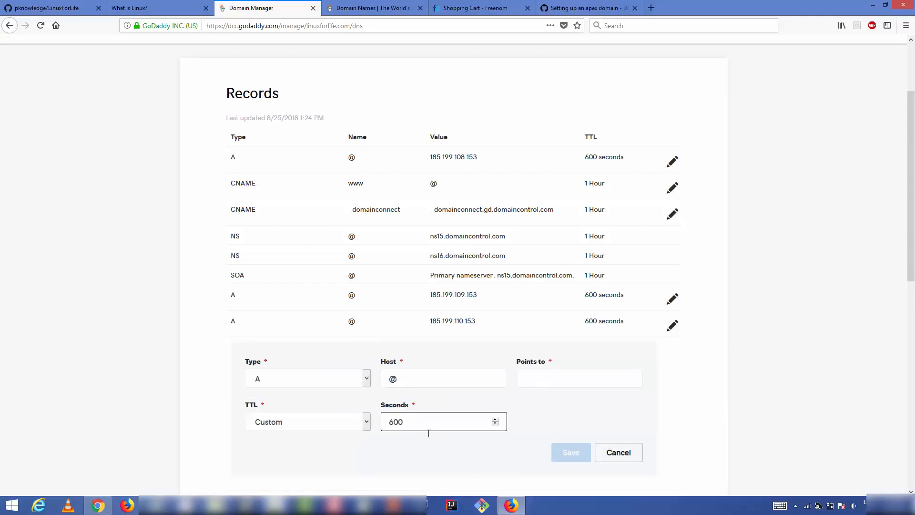
Copy the fourth IP address, 185.199.111.153, from the GitHub Help article and save it as the new A record's target.
{"action": "left_click", "coordinate": [579, 379]}
{"action": "left_click", "coordinate": [584, 11]}
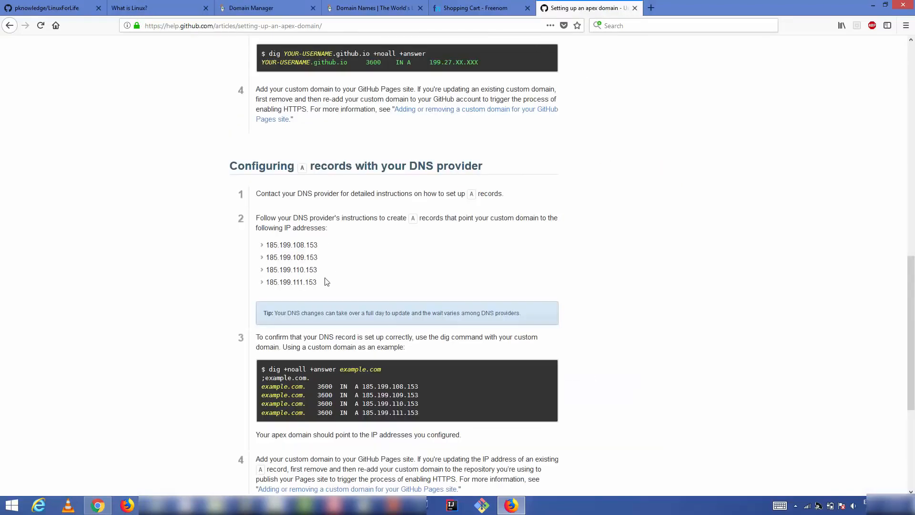
{"action": "left_click_drag", "start_coordinate": [327, 282], "coordinate": [266, 282]}
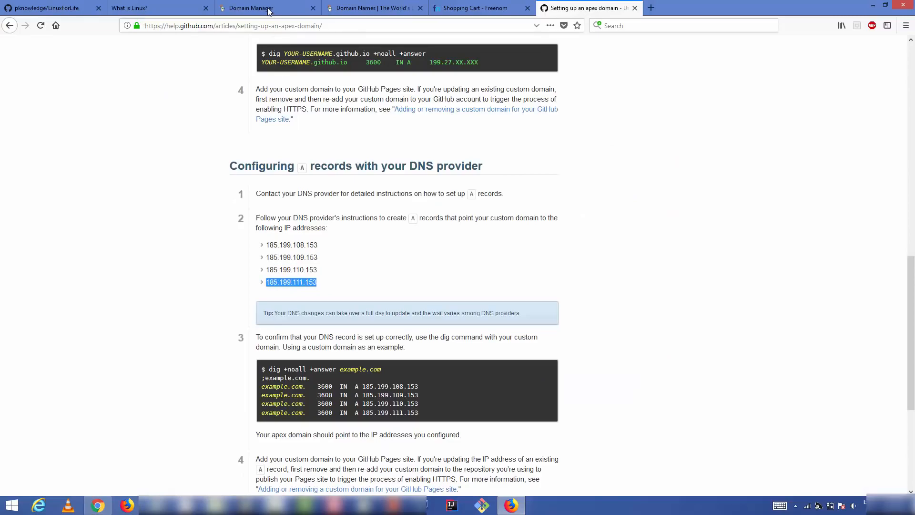
{"action": "left_click", "coordinate": [269, 11]}
{"action": "left_click", "coordinate": [570, 379]}
{"action": "key", "text": "ctrl+v"}
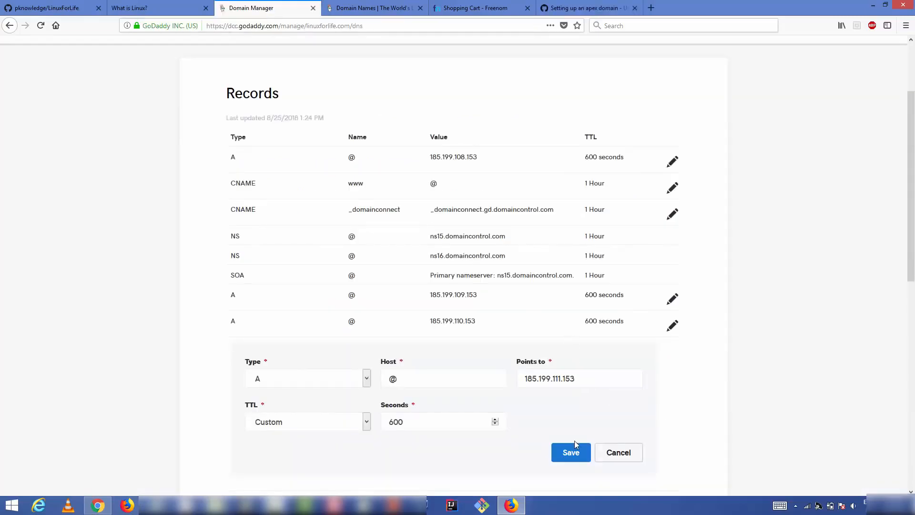
{"action": "left_click", "coordinate": [571, 450]}
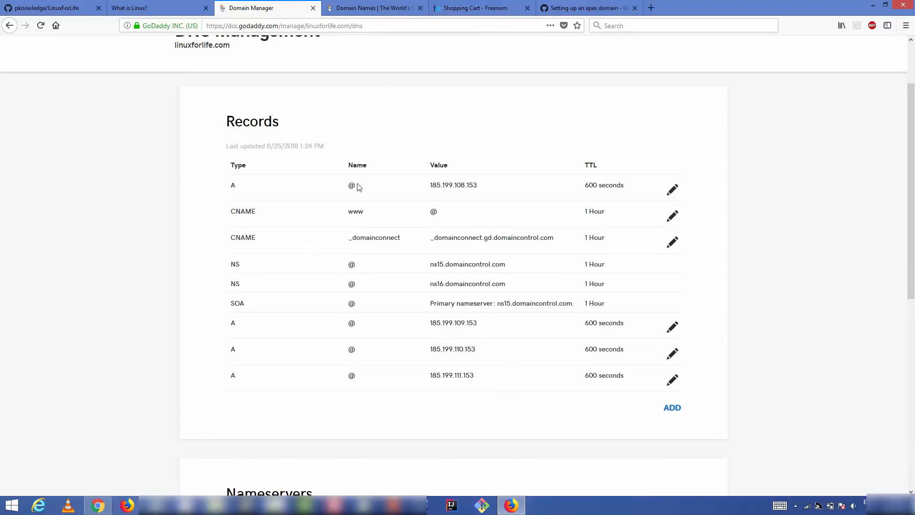
Switch to the LinuxForLife repository on GitHub and create a new file named CNAME.
{"action": "left_click", "coordinate": [63, 9]}
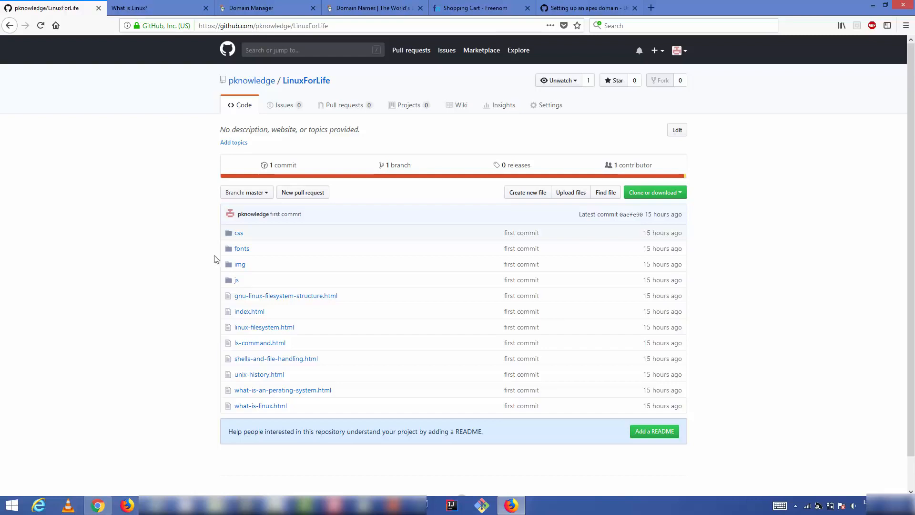
{"action": "left_click", "coordinate": [518, 196]}
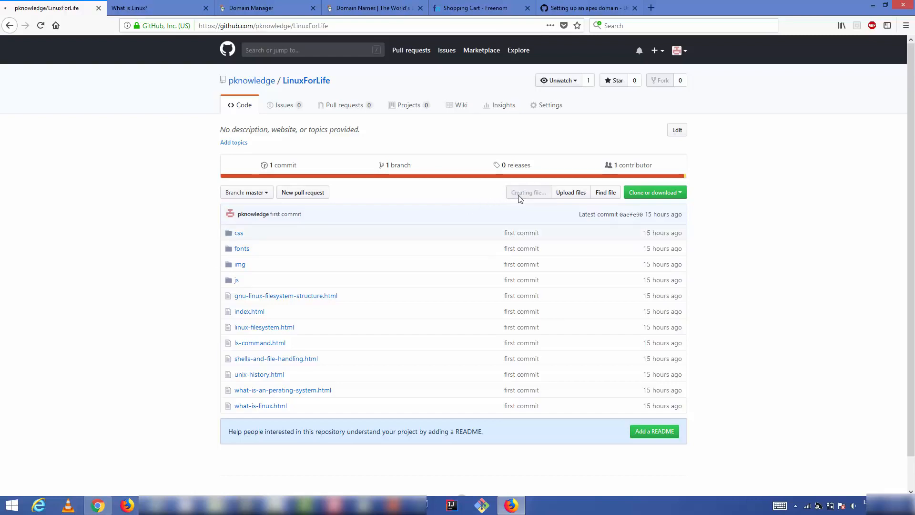
{"action": "left_click", "coordinate": [315, 133]}
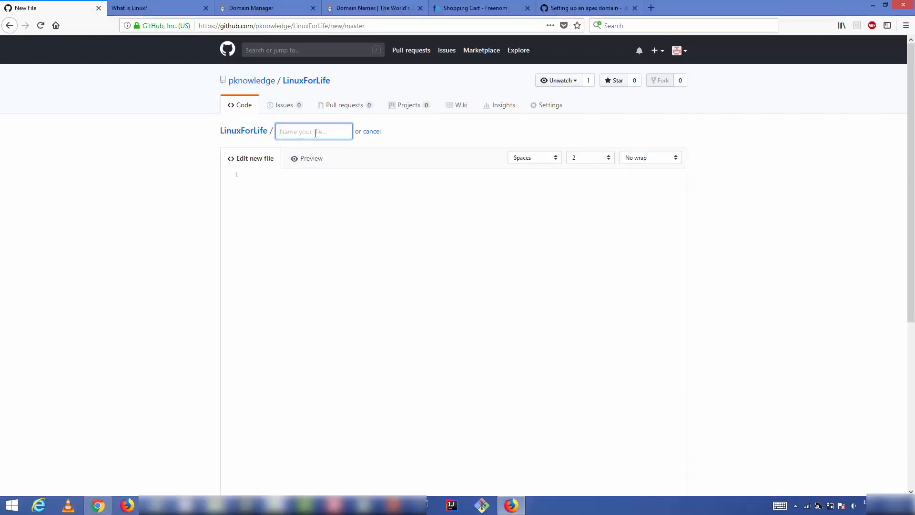
{"action": "type", "text": "CNAME"}
Copy the domain linuxforlife.com from GoDaddy's DNS Management page and paste it as the content of the CNAME file.
{"action": "left_click", "coordinate": [288, 184]}
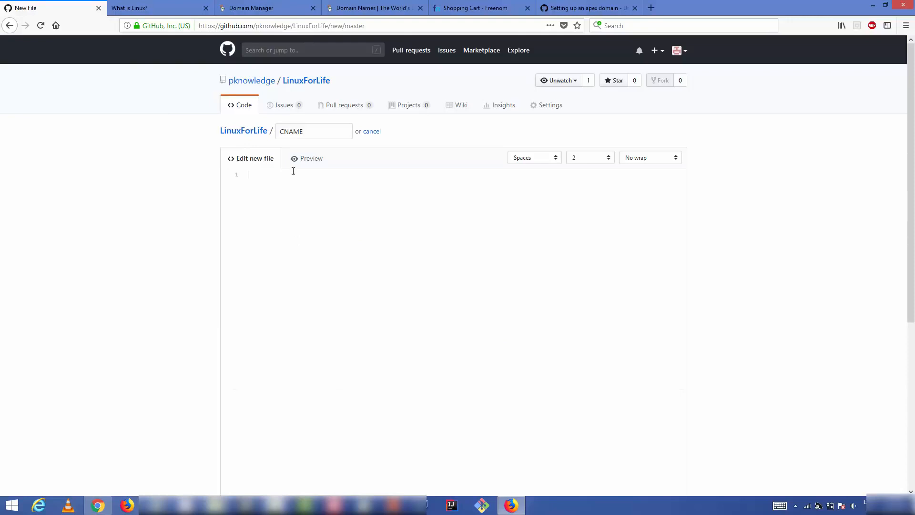
{"action": "left_click", "coordinate": [265, 9]}
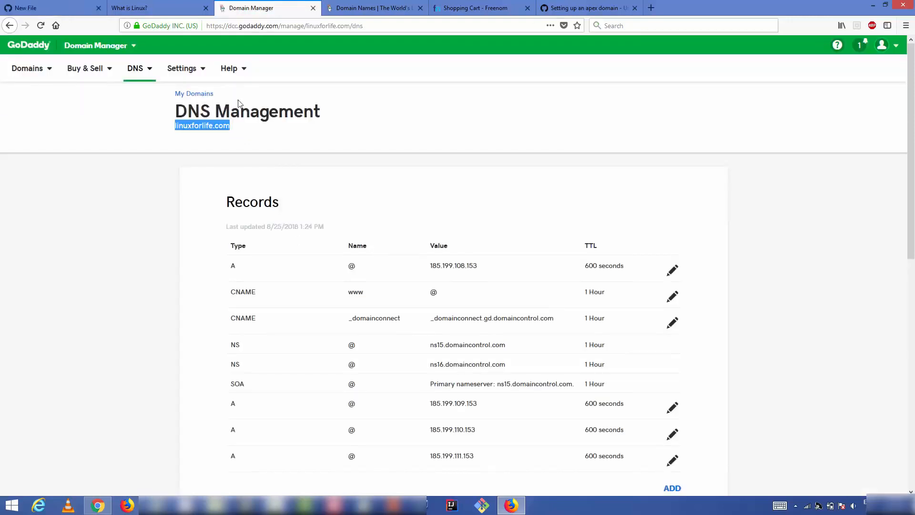
{"action": "left_click", "coordinate": [232, 130]}
{"action": "left_click_drag", "start_coordinate": [231, 127], "coordinate": [174, 127]}
{"action": "left_click", "coordinate": [48, 8]}
{"action": "key", "text": "ctrl+v"}
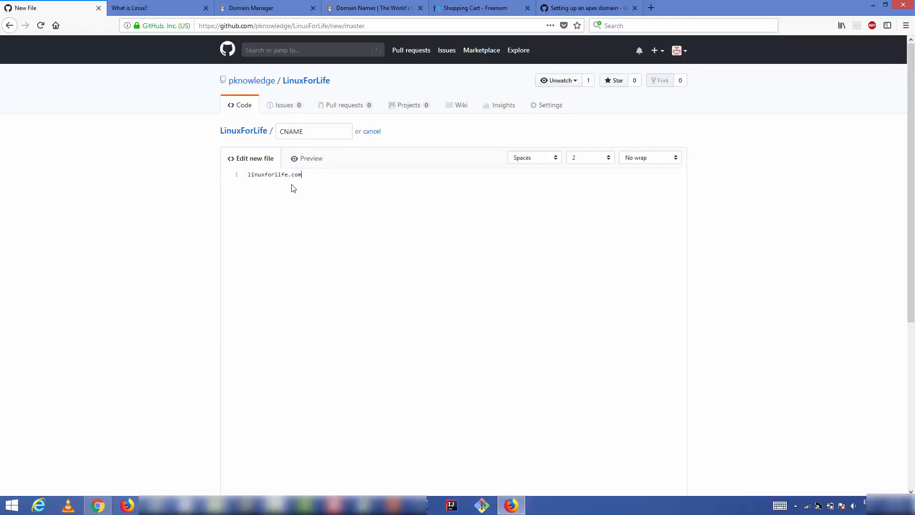
Commit the new CNAME file directly to the master branch.
{"action": "scroll", "coordinate": [296, 190], "scroll_direction": "down", "scroll_amount": 10}
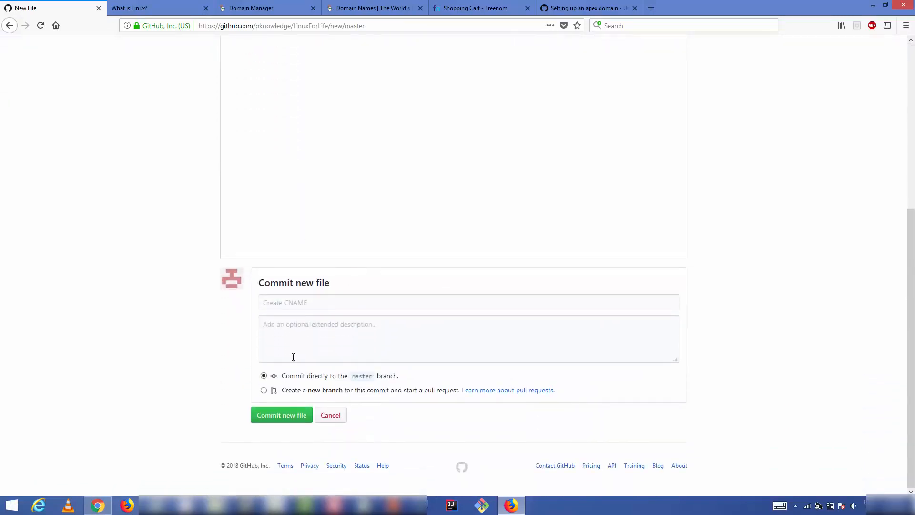
{"action": "left_click", "coordinate": [274, 422]}
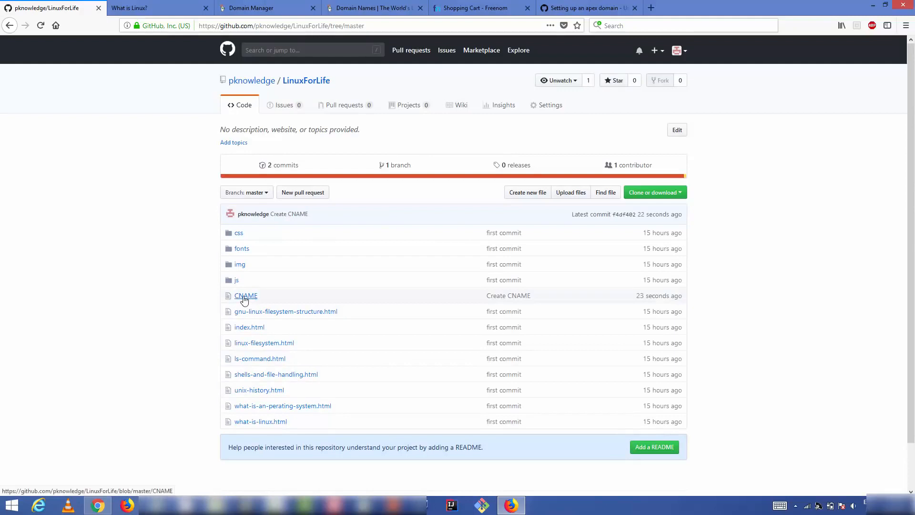
Open the committed CNAME file in the repository and copy the domain linuxforlife.com from it.
{"action": "left_click", "coordinate": [244, 297]}
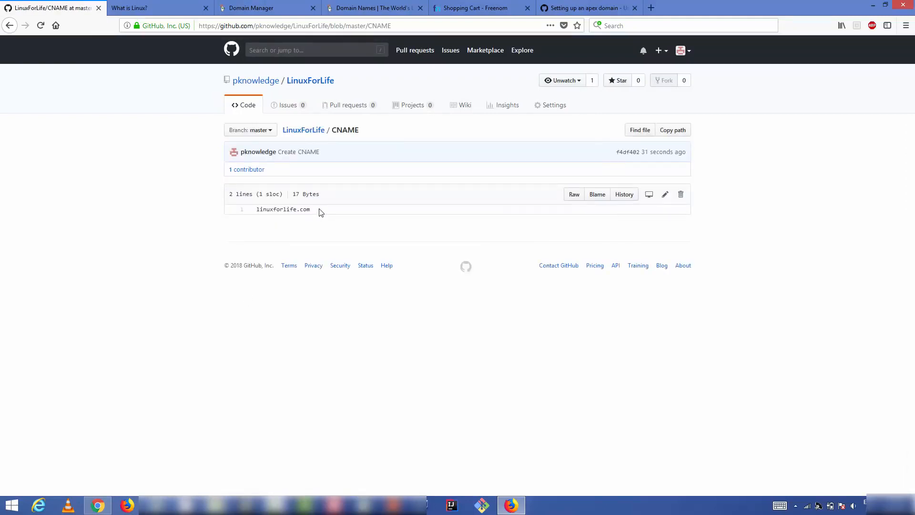
{"action": "left_click_drag", "start_coordinate": [310, 209], "coordinate": [258, 210]}
{"action": "key", "text": "ctrl+c"}
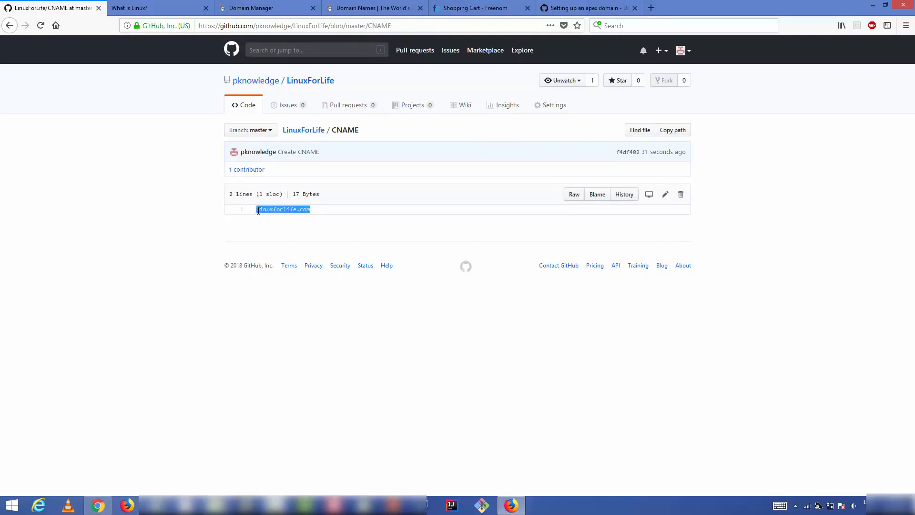
{"action": "left_click", "coordinate": [297, 223]}
{"action": "left_click_drag", "start_coordinate": [317, 210], "coordinate": [258, 209]}
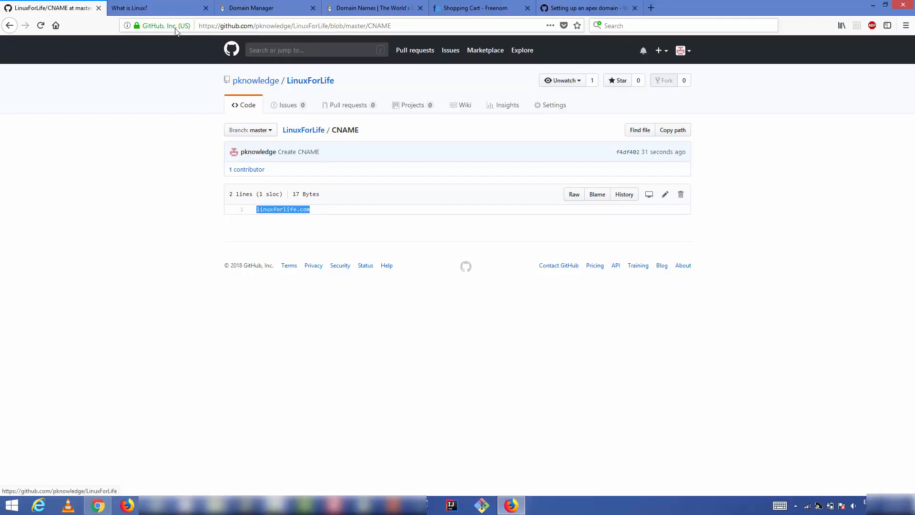
Load linuxforlife.com in place of the github.io address of the What is Linux? page to check the custom domain.
{"action": "left_click", "coordinate": [164, 8]}
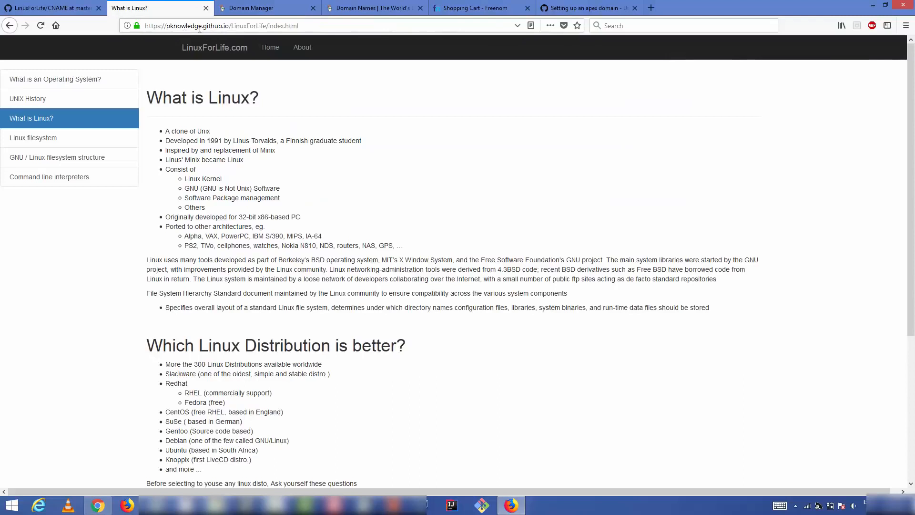
{"action": "left_click_drag", "start_coordinate": [299, 26], "coordinate": [143, 29]}
{"action": "key", "text": "ctrl+v"}
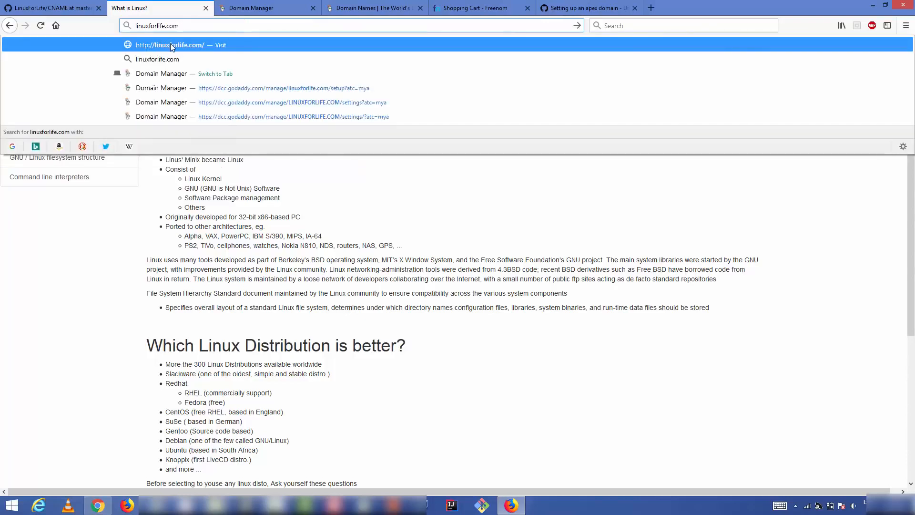
{"action": "left_click", "coordinate": [171, 44]}
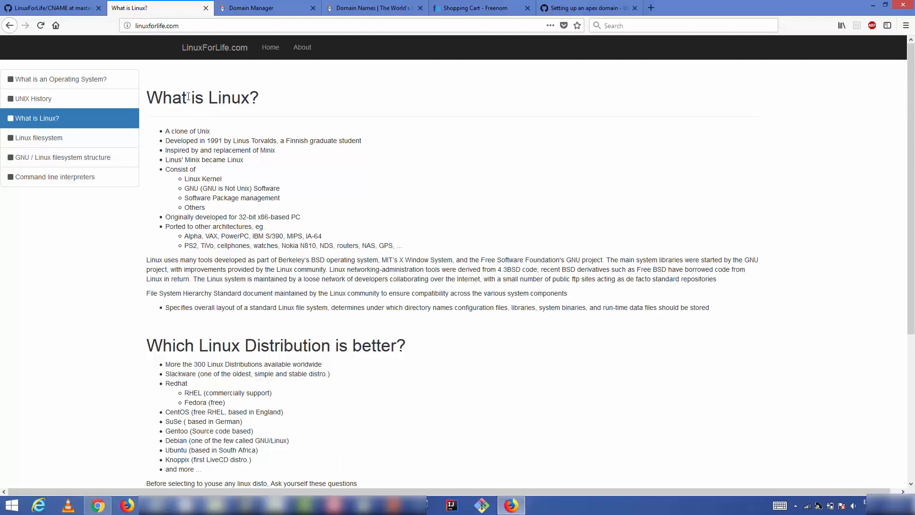
{"action": "left_click_drag", "start_coordinate": [179, 25], "coordinate": [134, 28]}
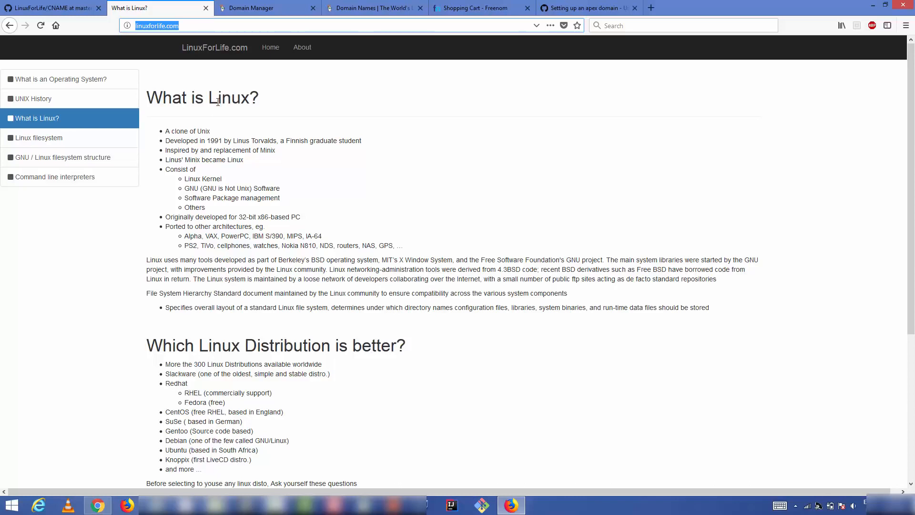
{"action": "left_click", "coordinate": [175, 86]}
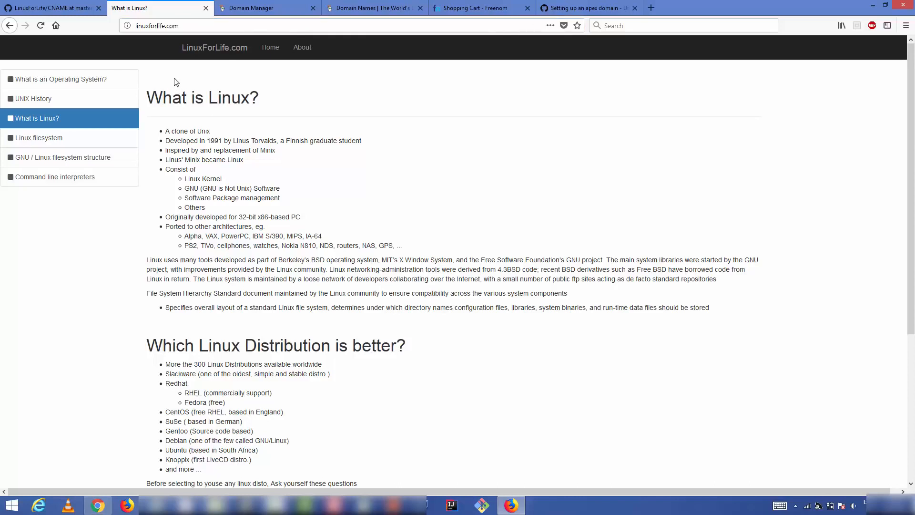